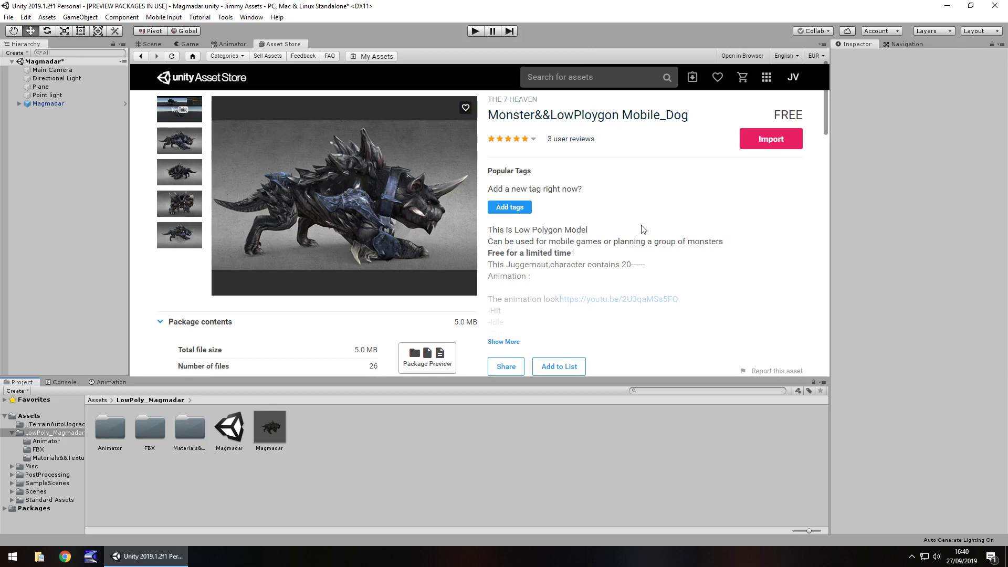
{"action": "left_click", "coordinate": [151, 44]}
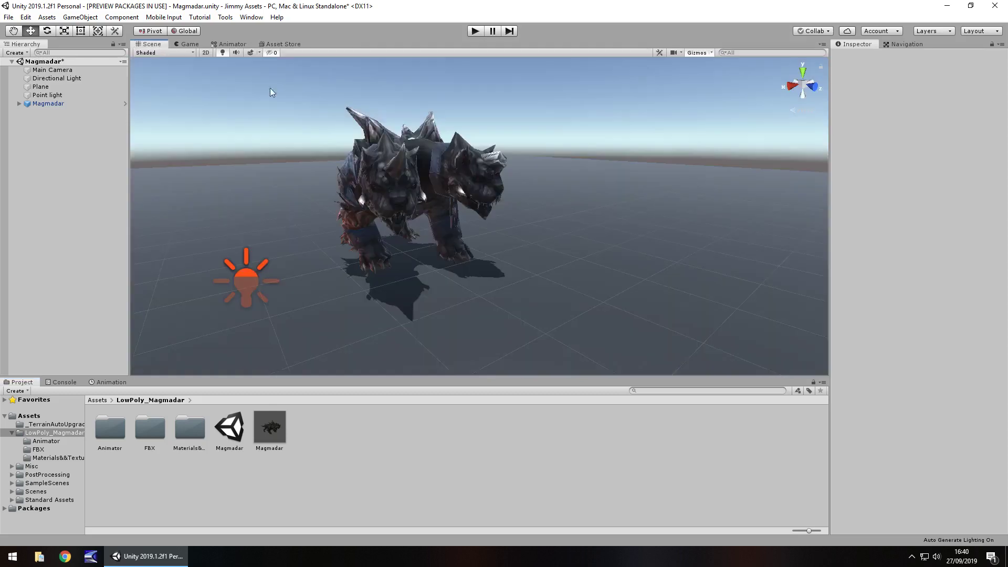
{"action": "right_click_drag", "start_coordinate": [527, 187], "coordinate": [422, 167]}
{"action": "left_click", "coordinate": [281, 44]}
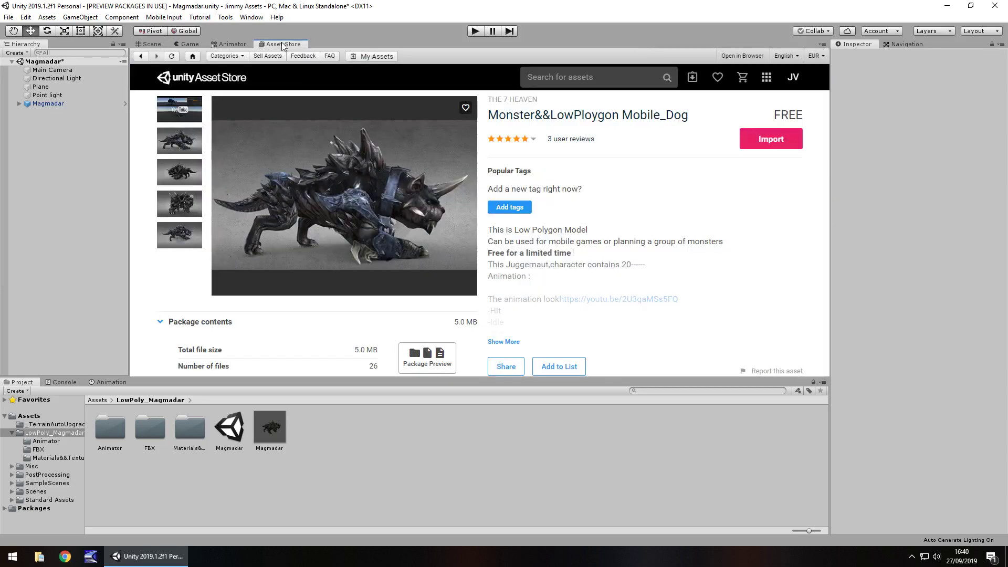
{"action": "left_click", "coordinate": [151, 44]}
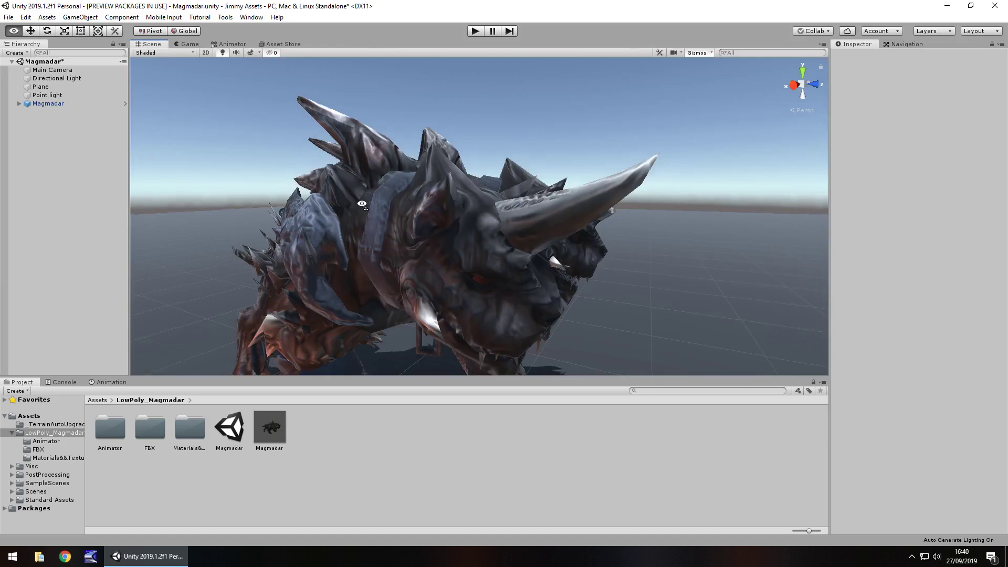
{"action": "right_click_drag", "start_coordinate": [389, 209], "coordinate": [393, 202]}
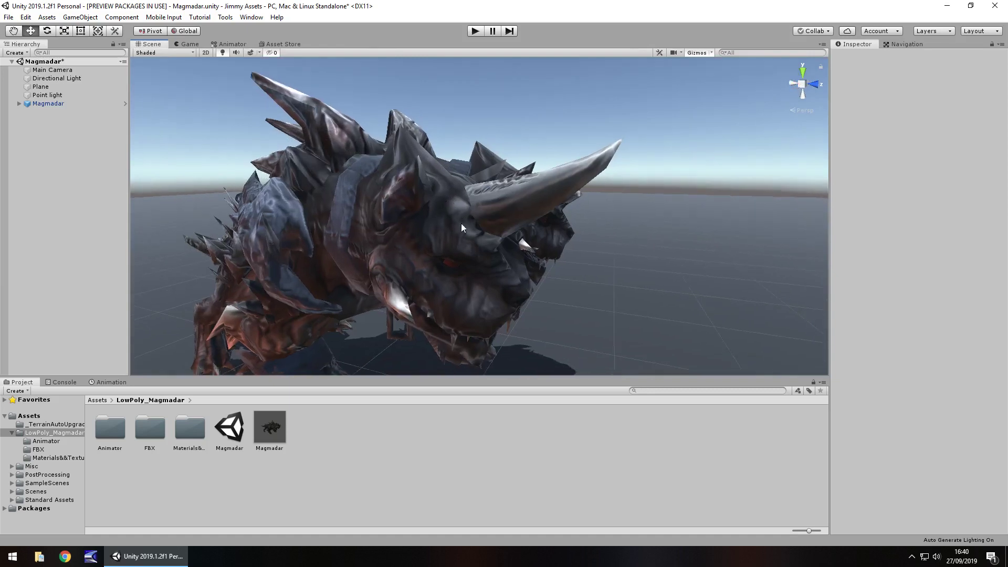
{"action": "scroll", "coordinate": [457, 222], "scroll_direction": "down", "scroll_amount": 2}
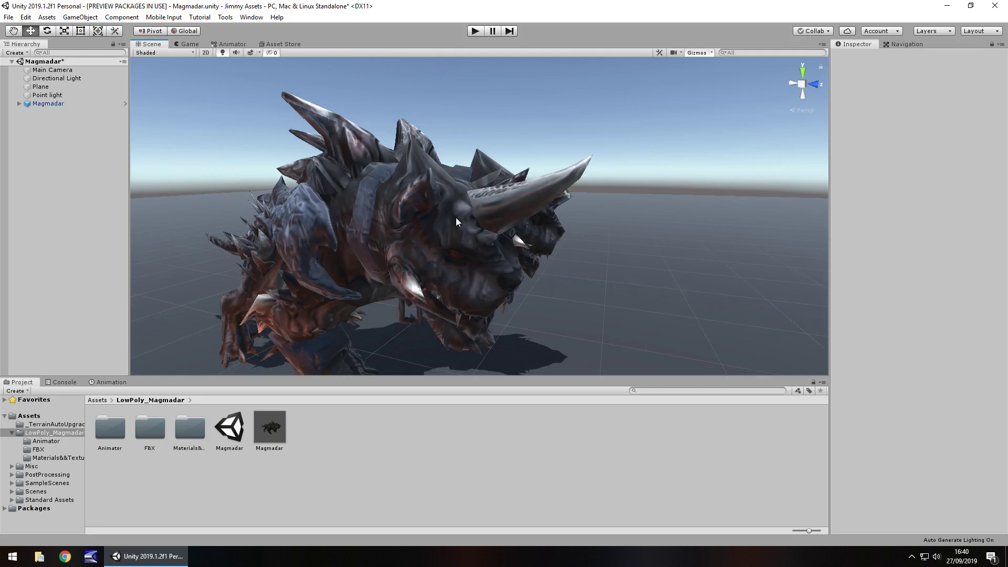
{"action": "left_click_drag", "start_coordinate": [459, 216], "coordinate": [540, 182], "text": "alt"}
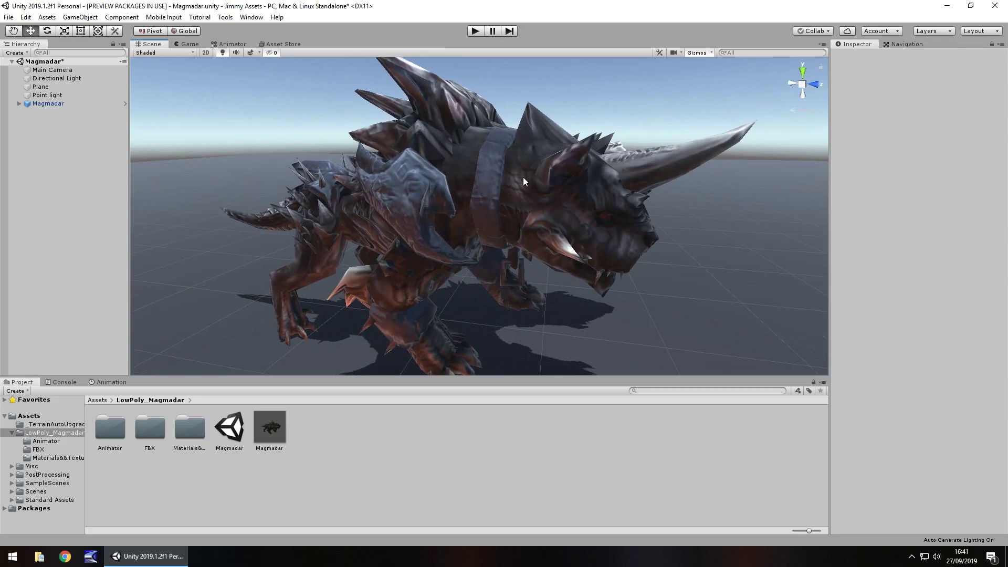
{"action": "left_click_drag", "start_coordinate": [578, 202], "coordinate": [486, 199], "text": "alt"}
{"action": "scroll", "coordinate": [531, 200], "scroll_direction": "down", "scroll_amount": 4}
{"action": "scroll", "coordinate": [494, 210], "scroll_direction": "down", "scroll_amount": 2}
{"action": "scroll", "coordinate": [494, 210], "scroll_direction": "down", "scroll_amount": 1}
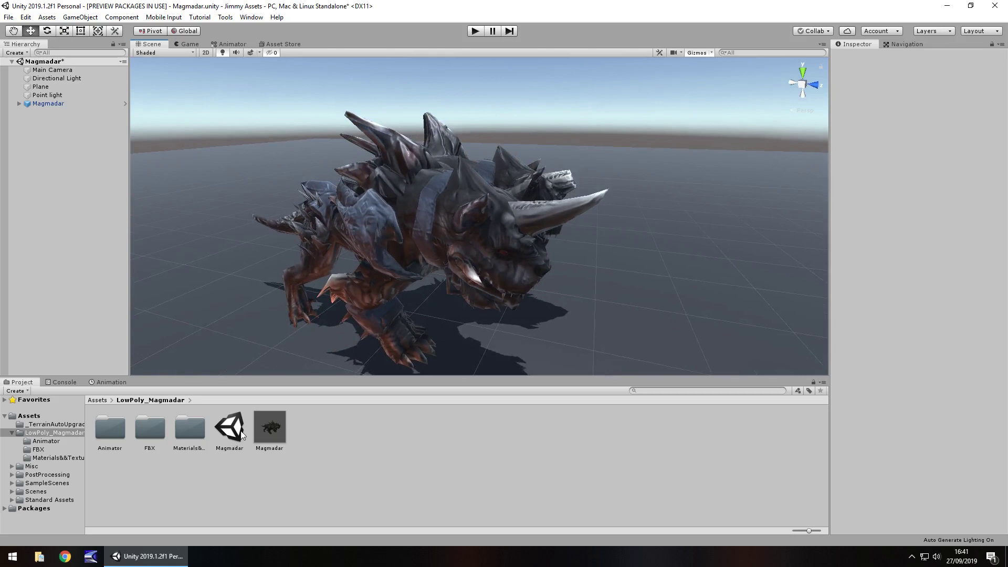
Browse LowPoly_Magmadar's Animator and FBX folders, ending in Materials&&Texture with its textures and Ground material
{"action": "left_click", "coordinate": [42, 442]}
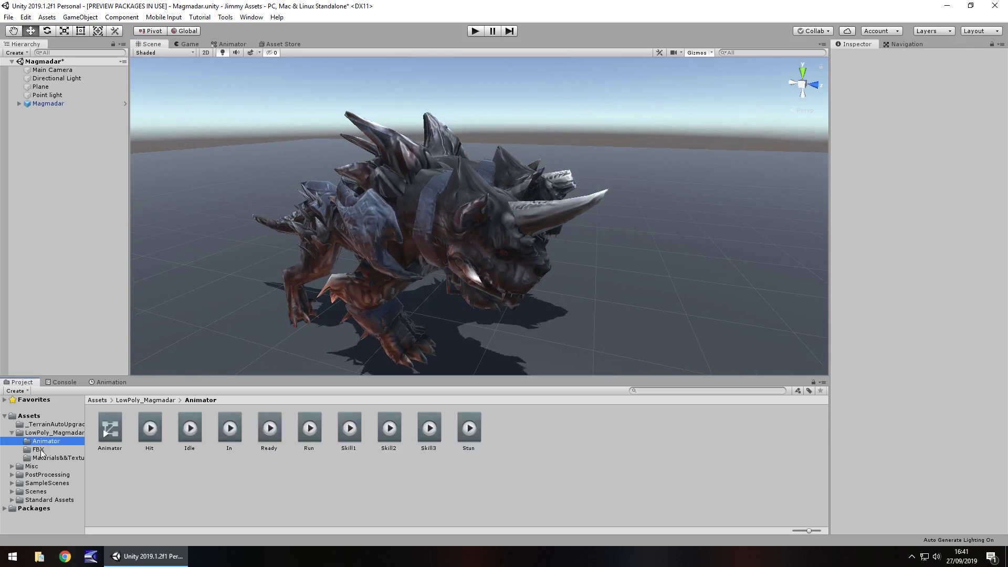
{"action": "left_click", "coordinate": [41, 450]}
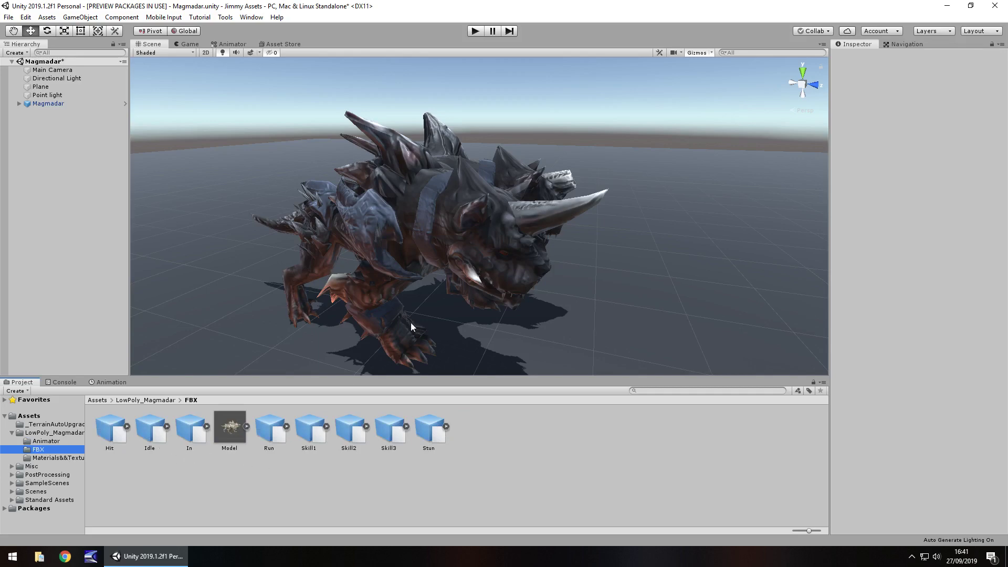
{"action": "left_click", "coordinate": [59, 460]}
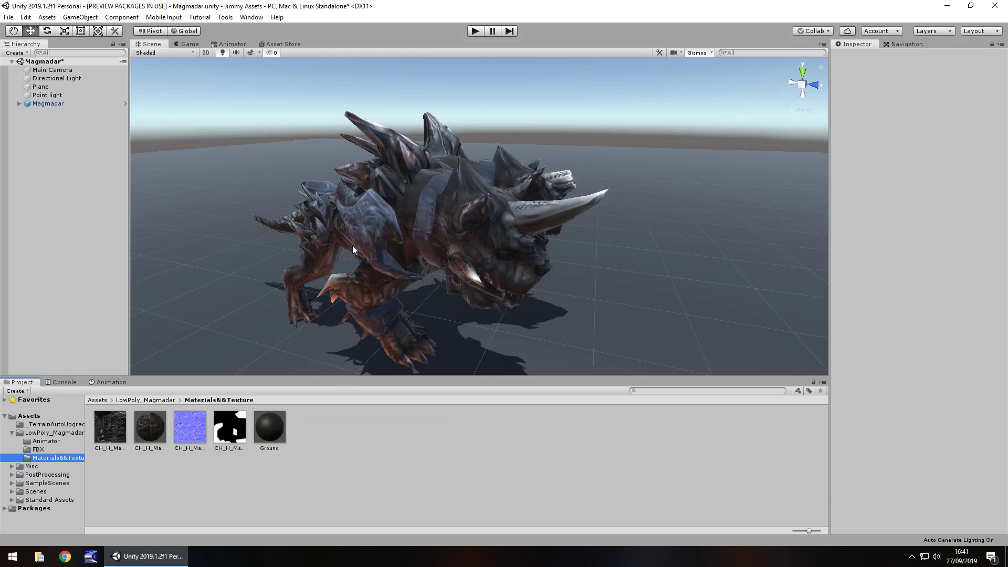
Enable camera post-processing; give CH_H_Magmadar_D metallic 0.642, albedo-alpha smoothness 0.467, normal strength 1.2
{"action": "left_click", "coordinate": [57, 70]}
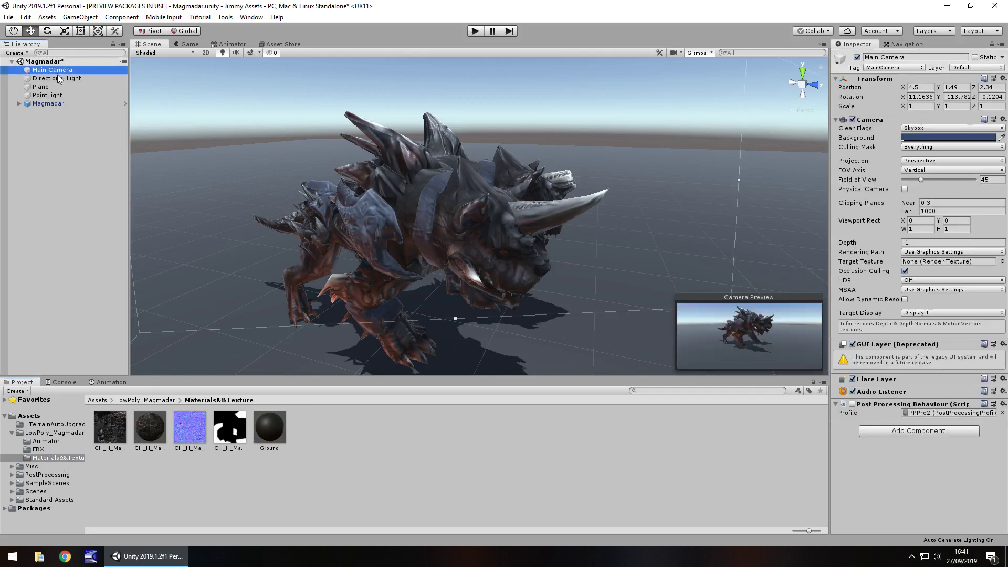
{"action": "left_click", "coordinate": [852, 404]}
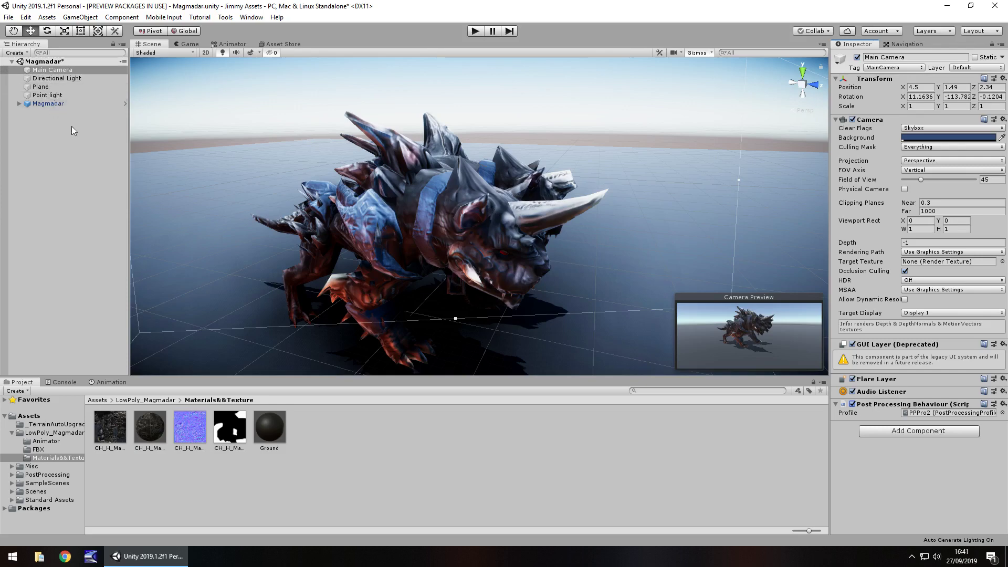
{"action": "left_click", "coordinate": [150, 428]}
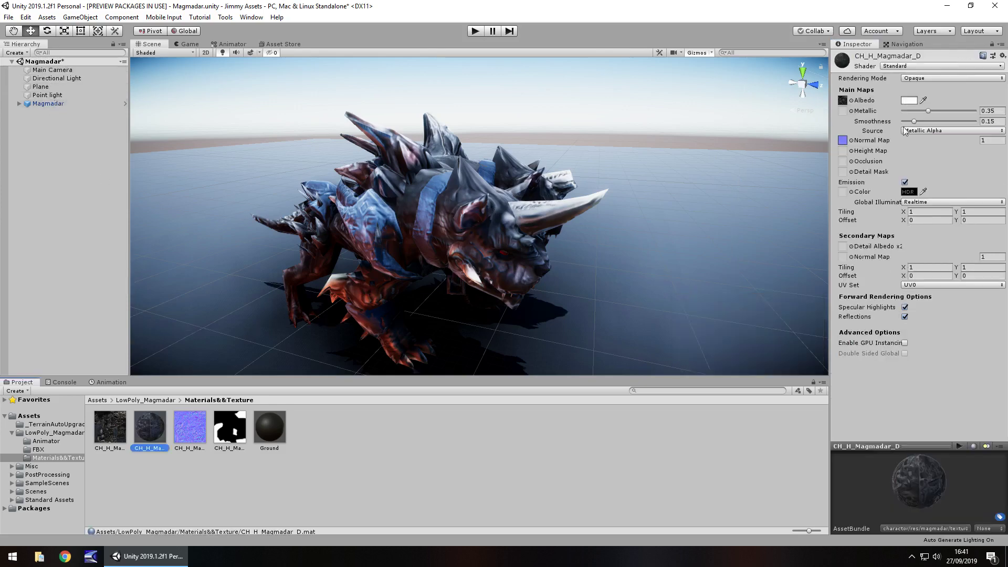
{"action": "left_click", "coordinate": [929, 130]}
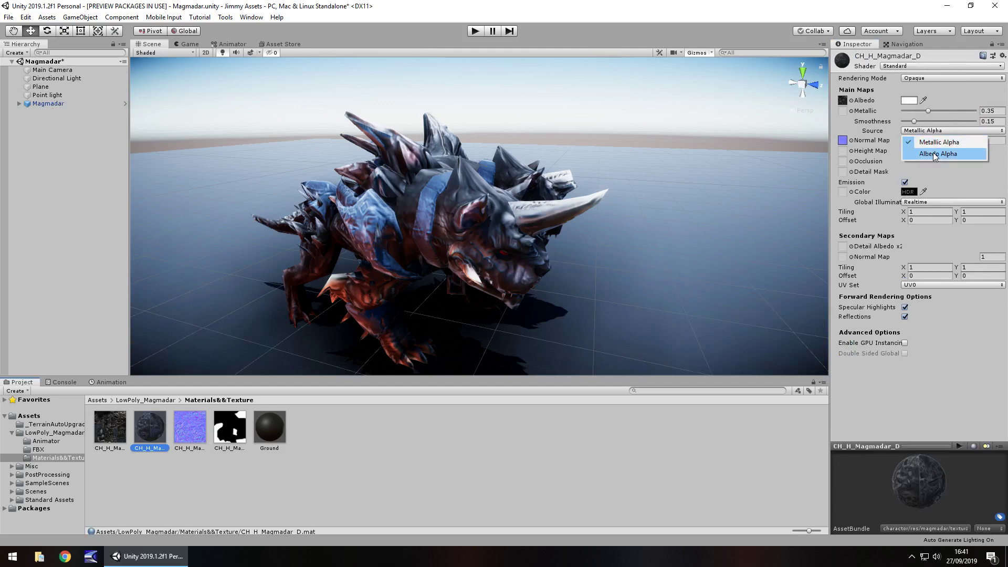
{"action": "left_click", "coordinate": [934, 153]}
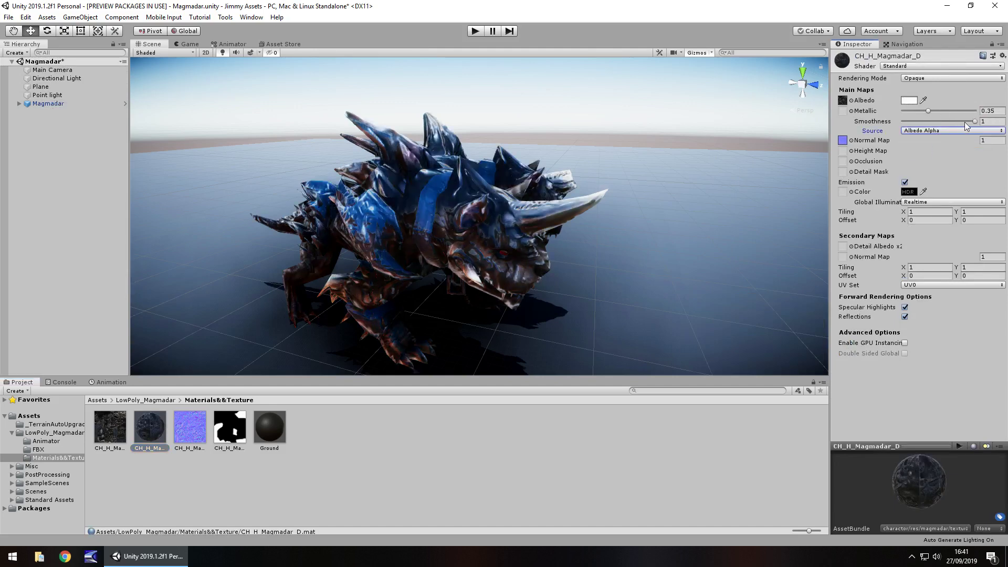
{"action": "mouse_move", "coordinate": [974, 122]}
{"action": "left_mouse_down"}
{"action": "mouse_move", "coordinate": [937, 122]}
{"action": "mouse_move", "coordinate": [945, 113]}
{"action": "mouse_move", "coordinate": [938, 140]}
{"action": "mouse_move", "coordinate": [929, 138]}
{"action": "mouse_move", "coordinate": [937, 139]}
{"action": "left_mouse_up"}
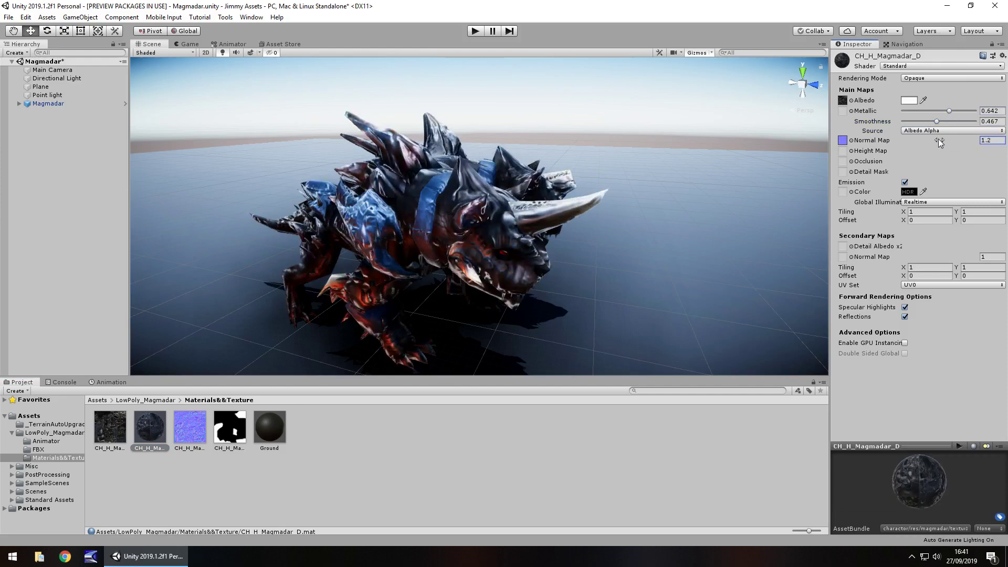
{"action": "right_click_drag", "start_coordinate": [642, 249], "coordinate": [593, 208], "text": "alt"}
{"action": "left_click_drag", "start_coordinate": [593, 209], "coordinate": [477, 151], "text": "alt"}
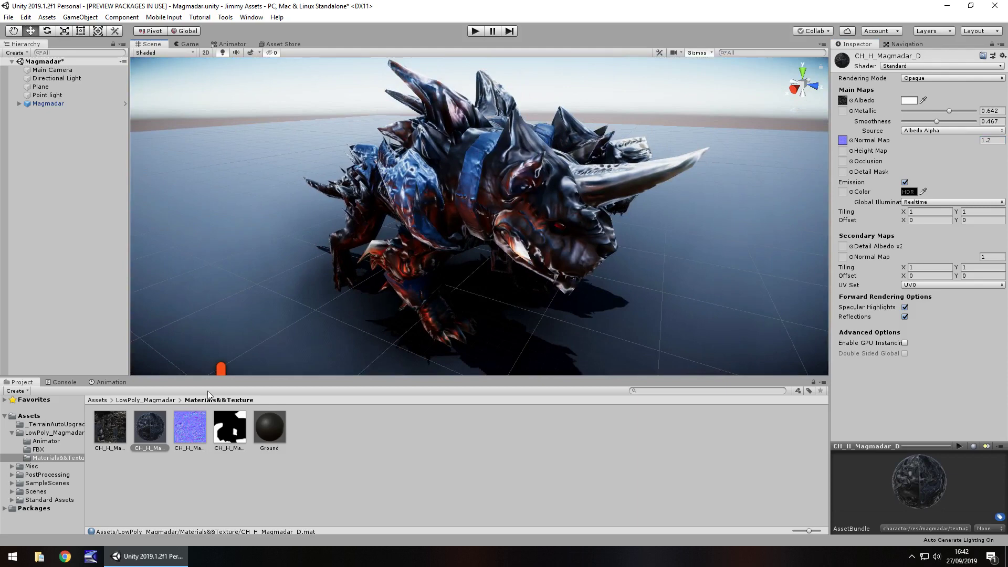
Regenerate the CH_H_Magmadar_N normal-map texture from grayscale and apply the import settings
{"action": "left_click", "coordinate": [190, 428]}
{"action": "left_click", "coordinate": [904, 104]}
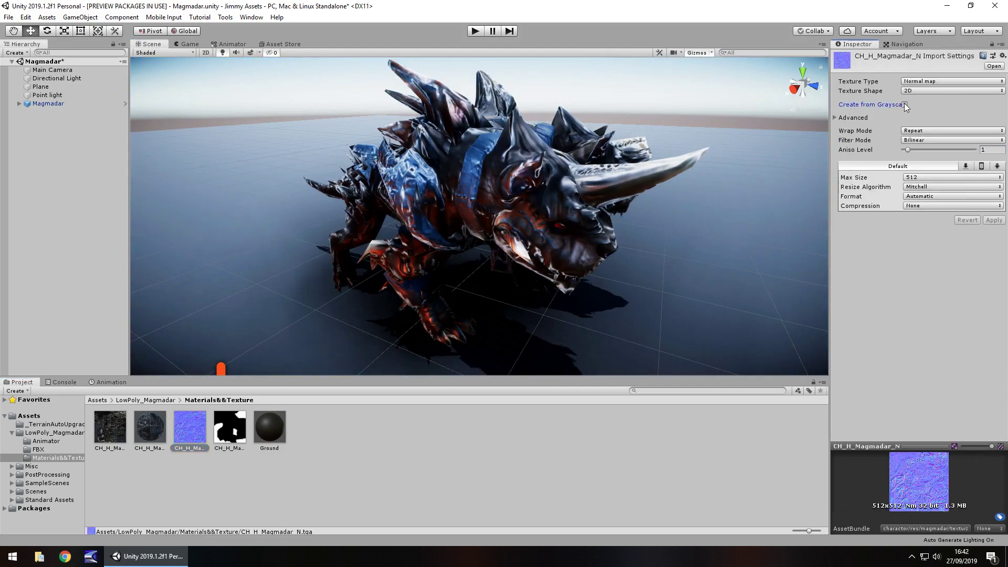
{"action": "left_click", "coordinate": [994, 240]}
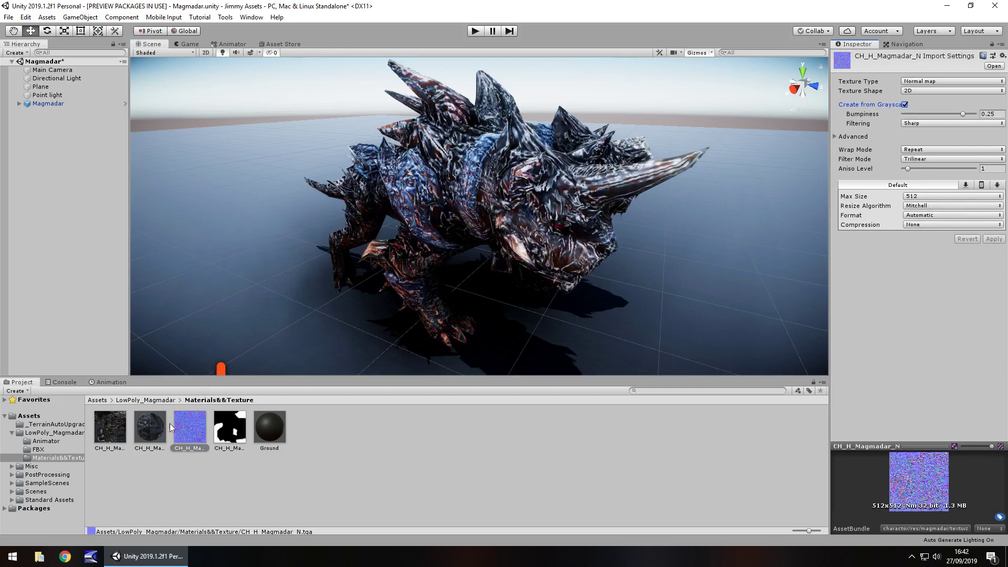
Set CH_H_Magmadar_D's normal map strength to 0.4, then view the Monster&&LowPloygon Mobile_Dog store page
{"action": "left_click", "coordinate": [150, 426]}
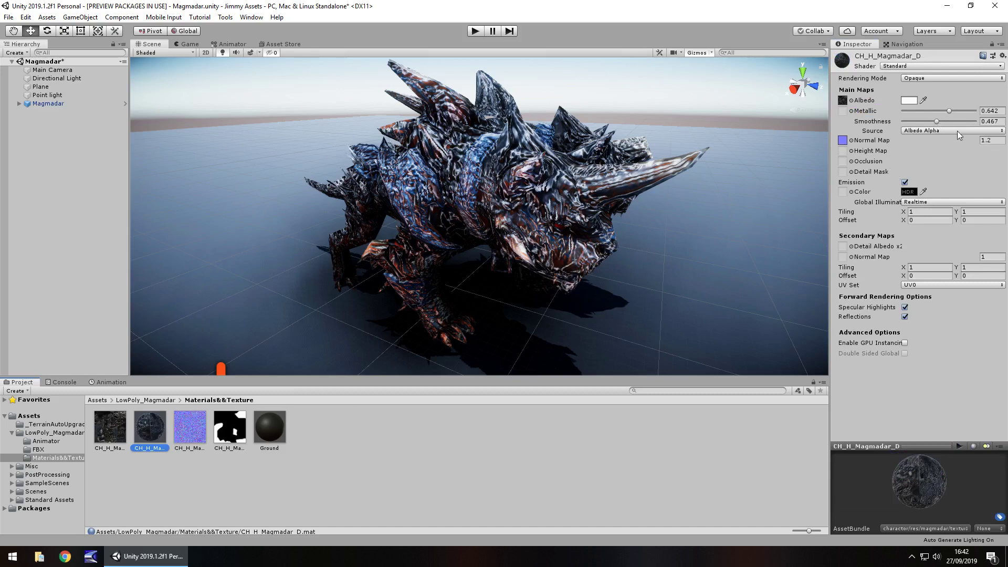
{"action": "left_click", "coordinate": [988, 141]}
{"action": "type", "text": ".2"}
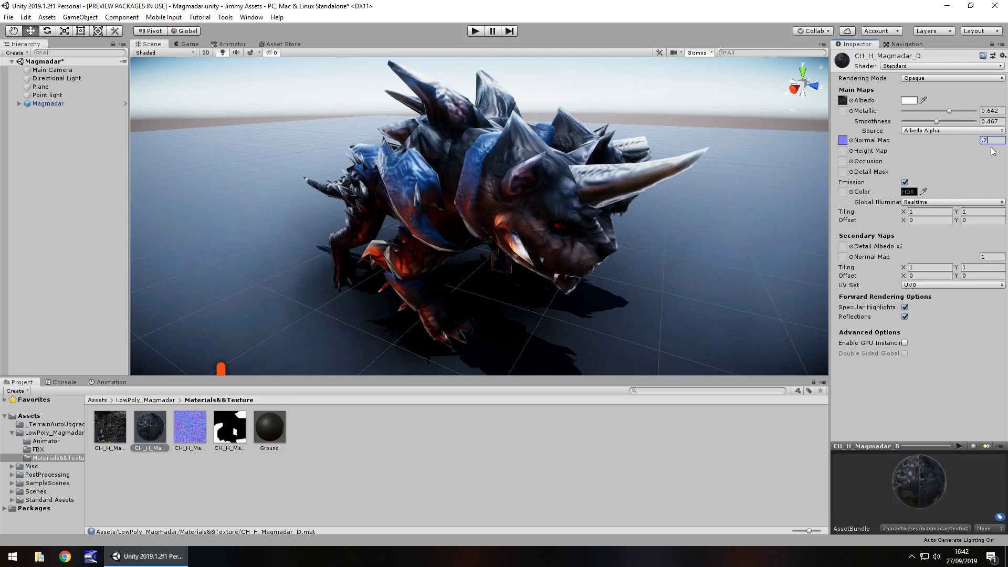
{"action": "key", "text": "BackSpace"}
{"action": "type", "text": "4"}
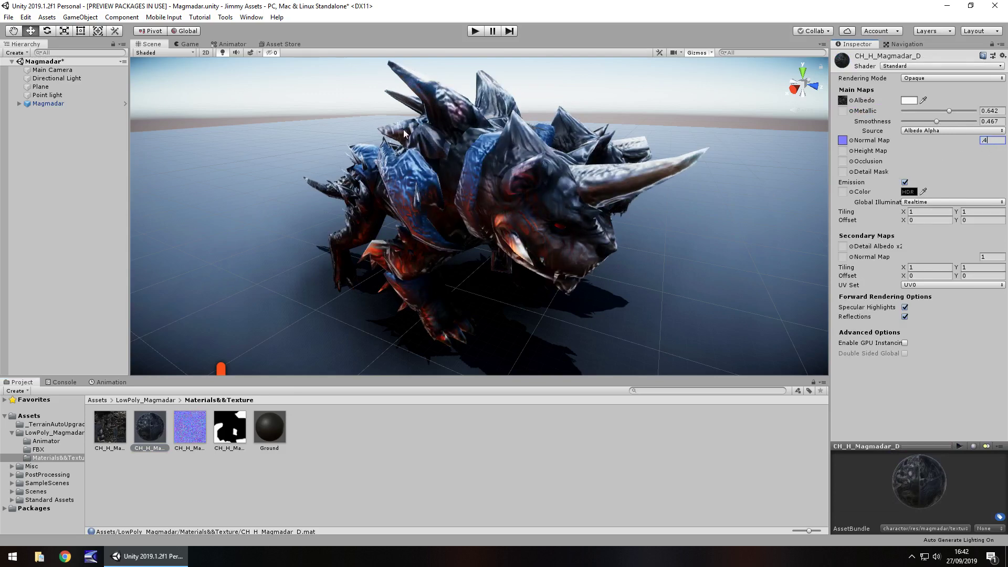
{"action": "left_click", "coordinate": [291, 46]}
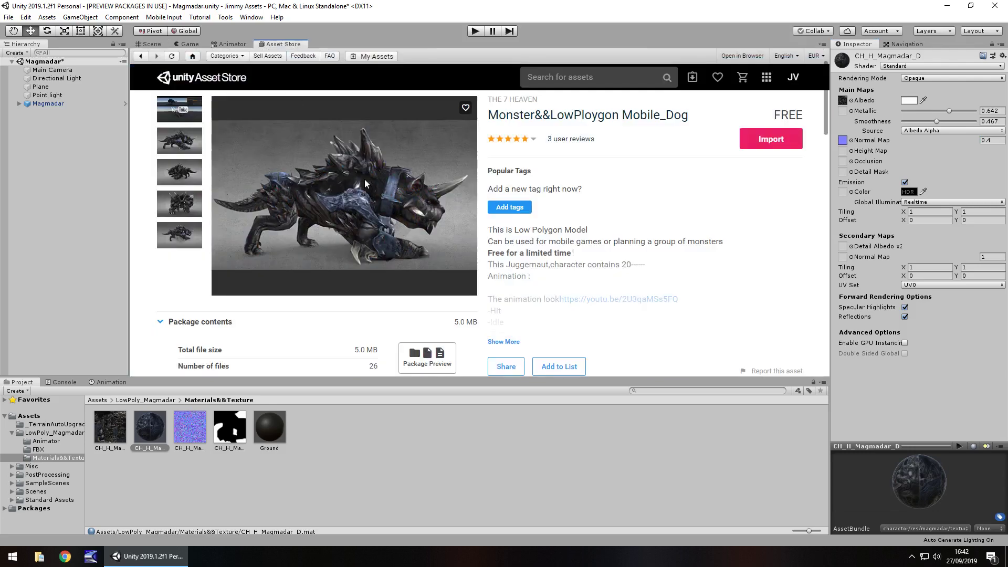
Start play mode from the Scene view, then return to the Asset Store page for the package
{"action": "left_click", "coordinate": [149, 45]}
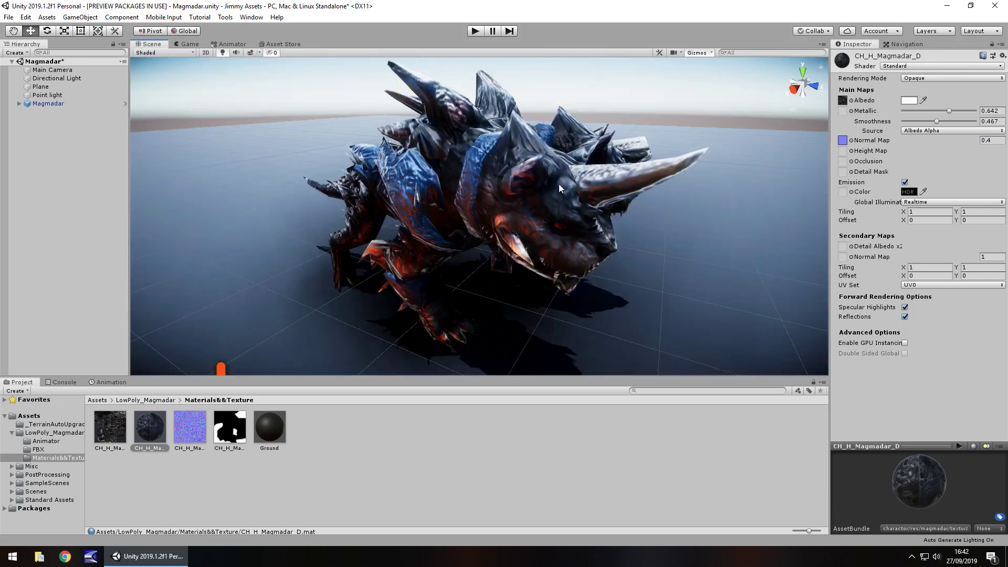
{"action": "left_click", "coordinate": [474, 32]}
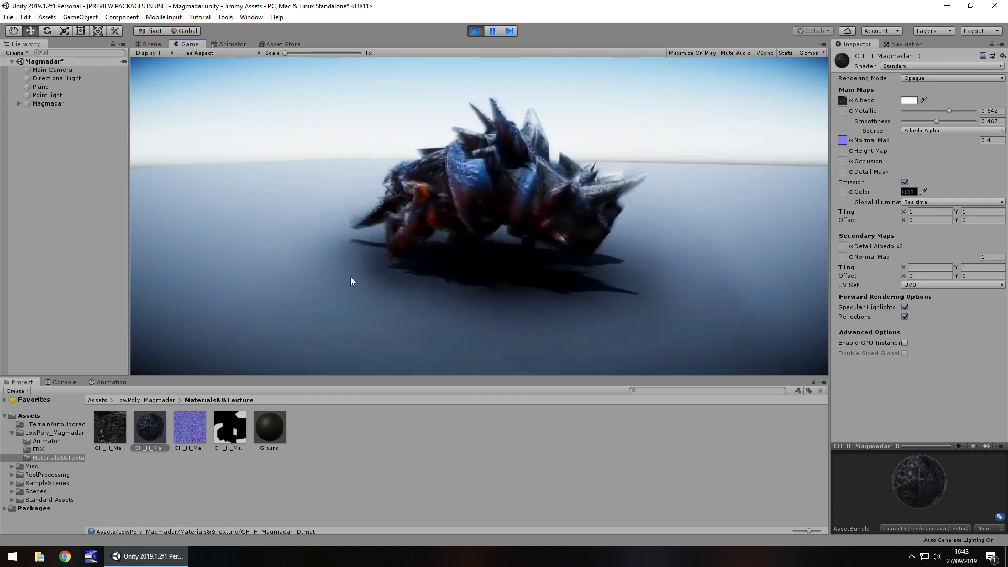
{"action": "left_click", "coordinate": [282, 44]}
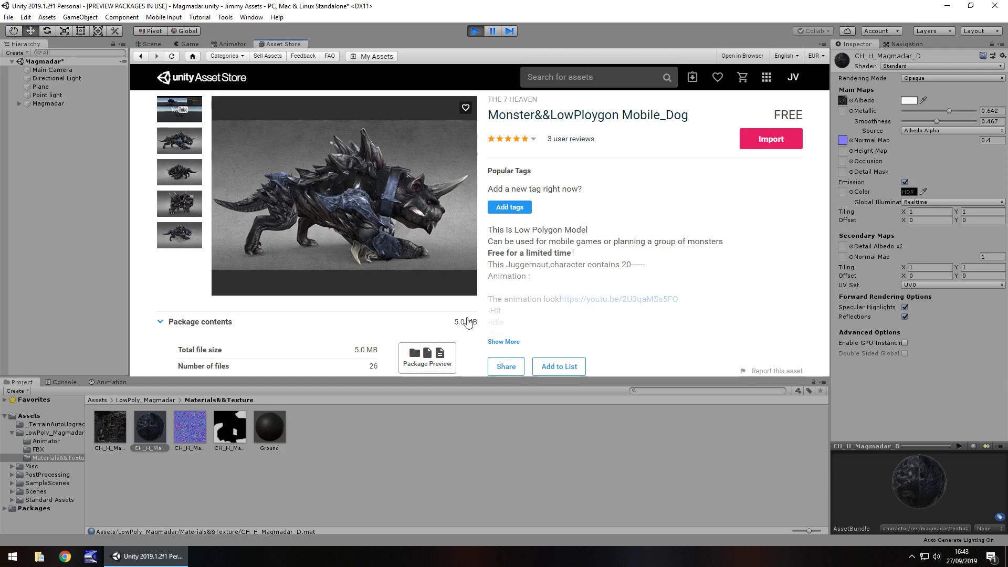
Switch to the Game view to watch the Magmadar monster dog animate across the ground
{"action": "left_click", "coordinate": [187, 44]}
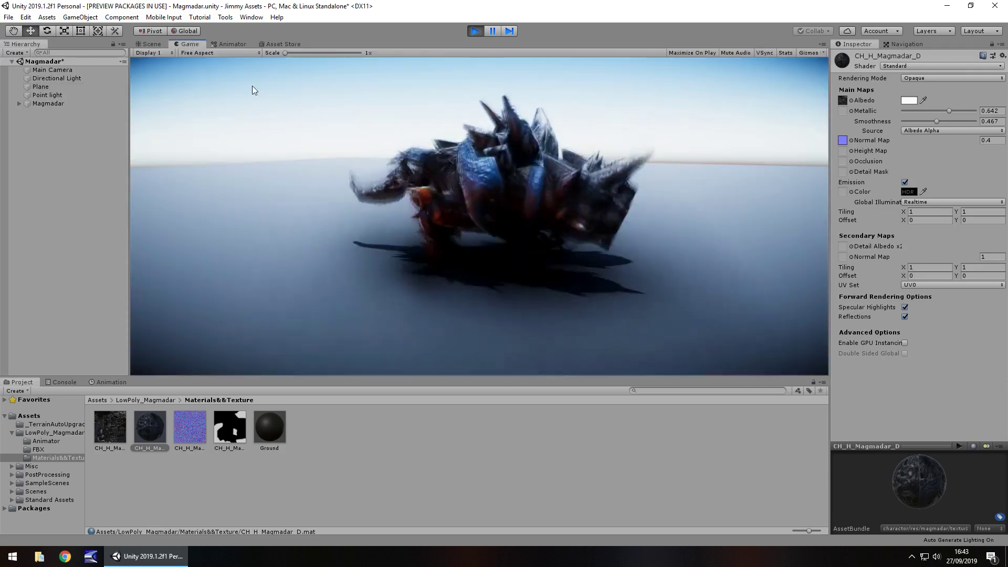